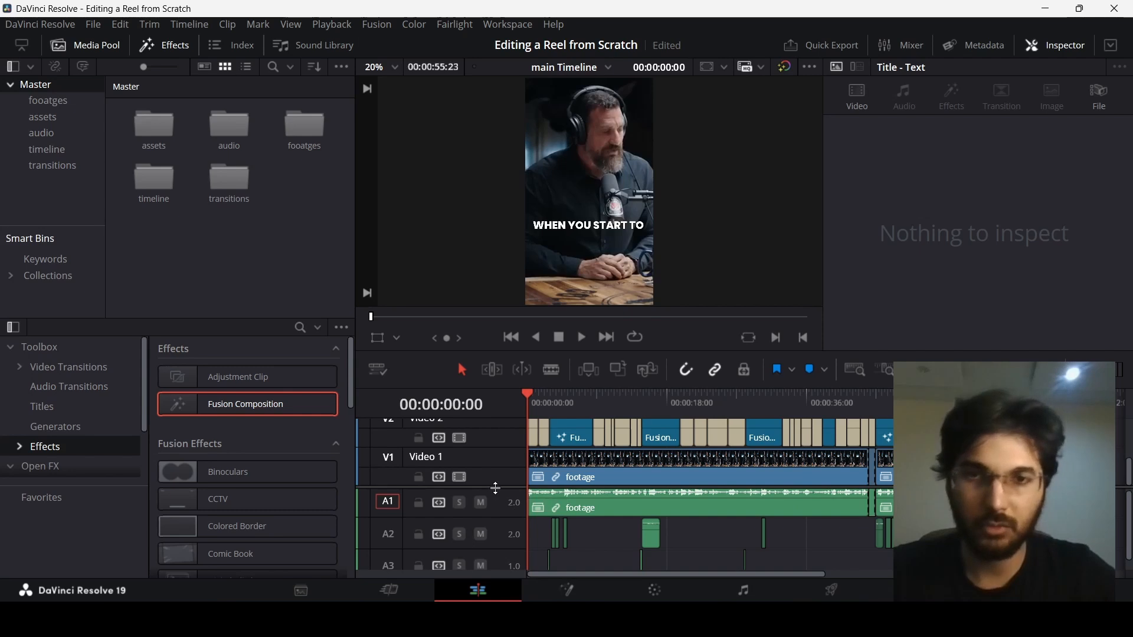
Add the Vintage Texture generator on track Video 5, above all other clips, and trim it to the timeline's full length.
left_click_drag(495, 487, 501, 550)
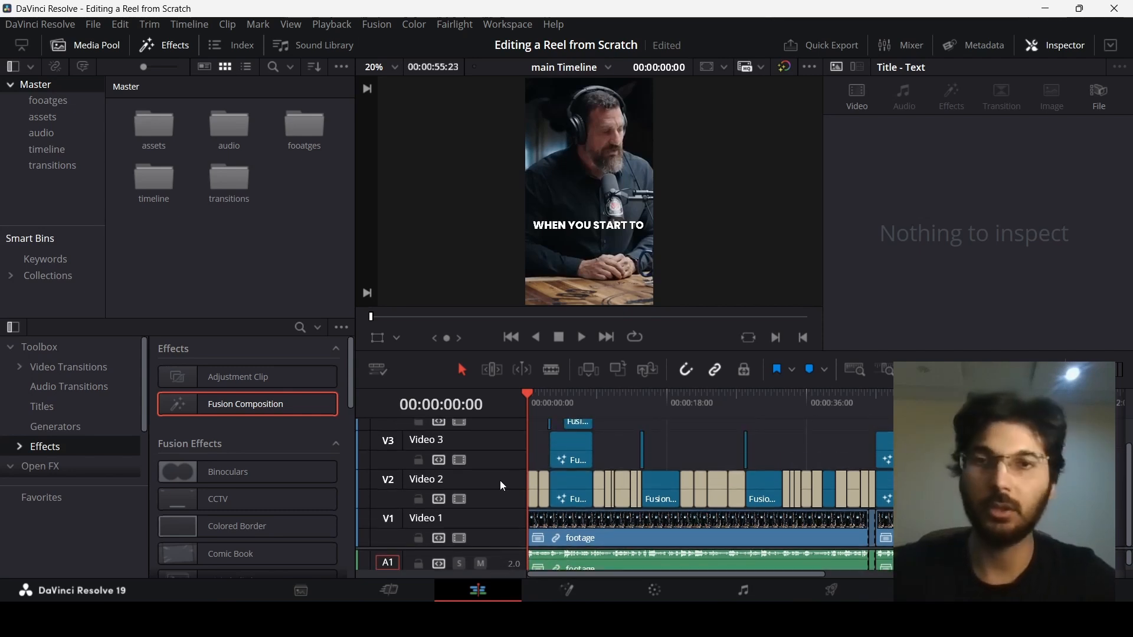
left_click(65, 430)
left_click_drag(349, 360, 346, 448)
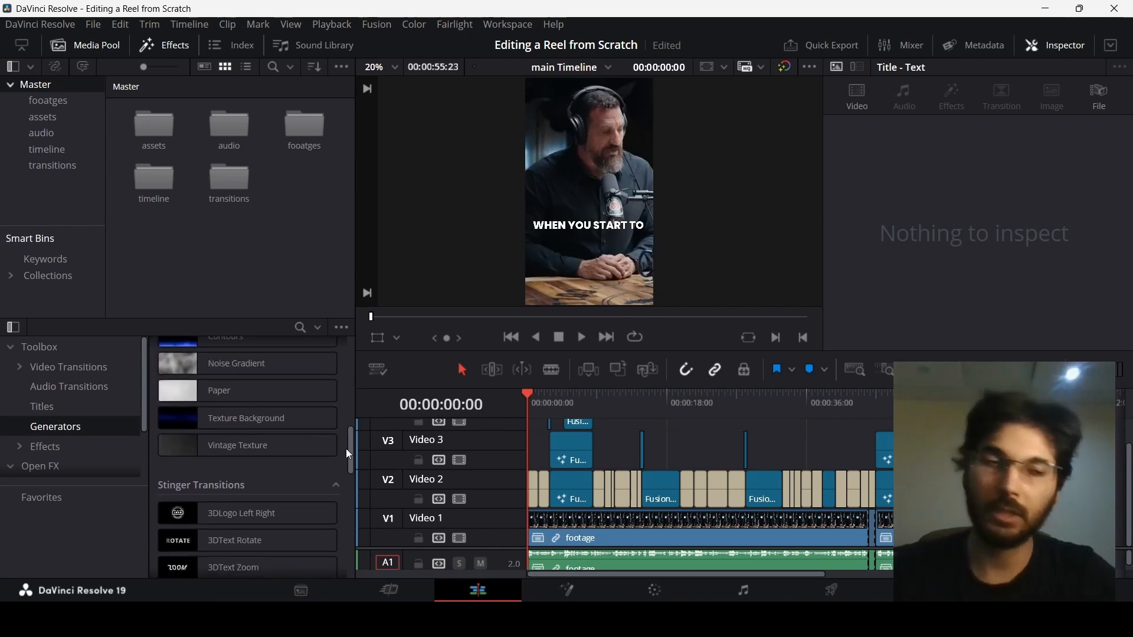
left_click(253, 445)
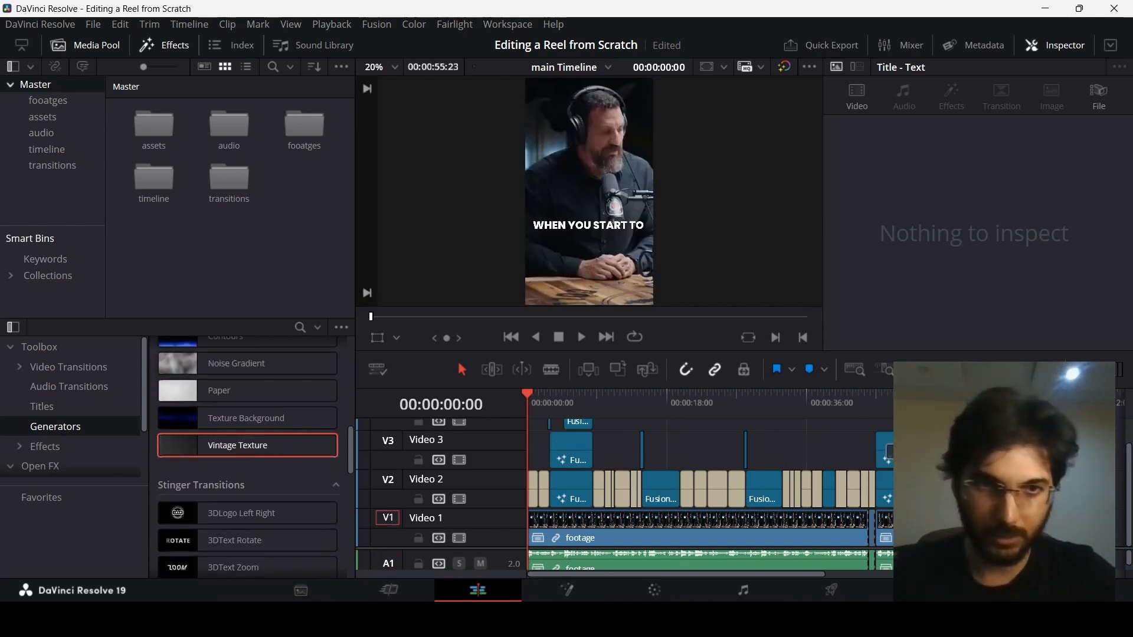
left_click_drag(897, 452, 979, 453)
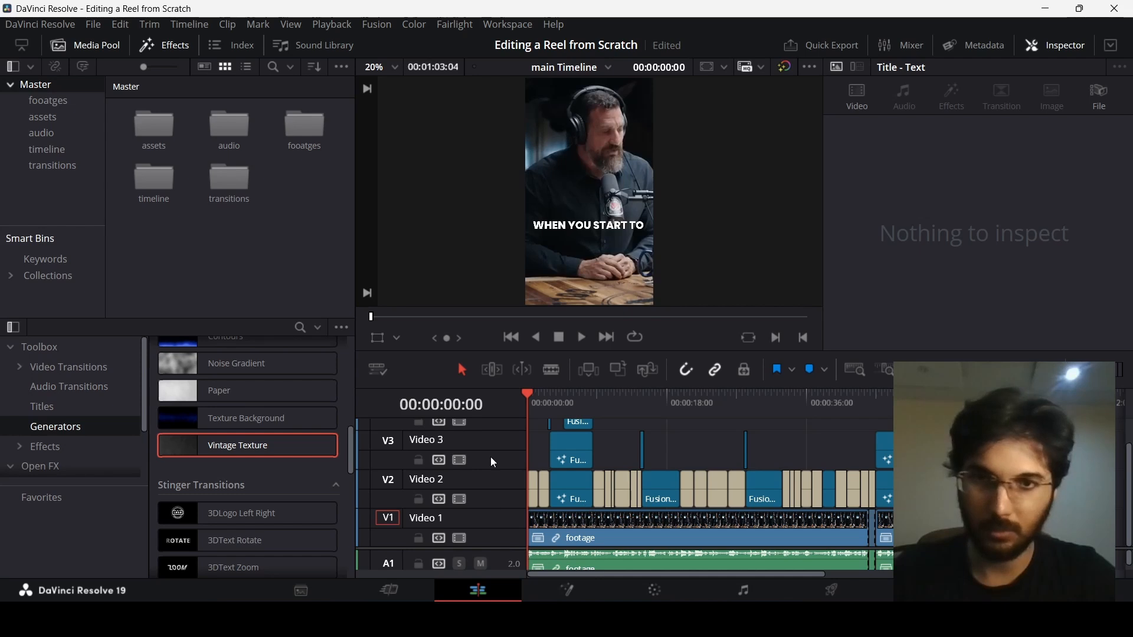
scroll(497, 455, "up", 1)
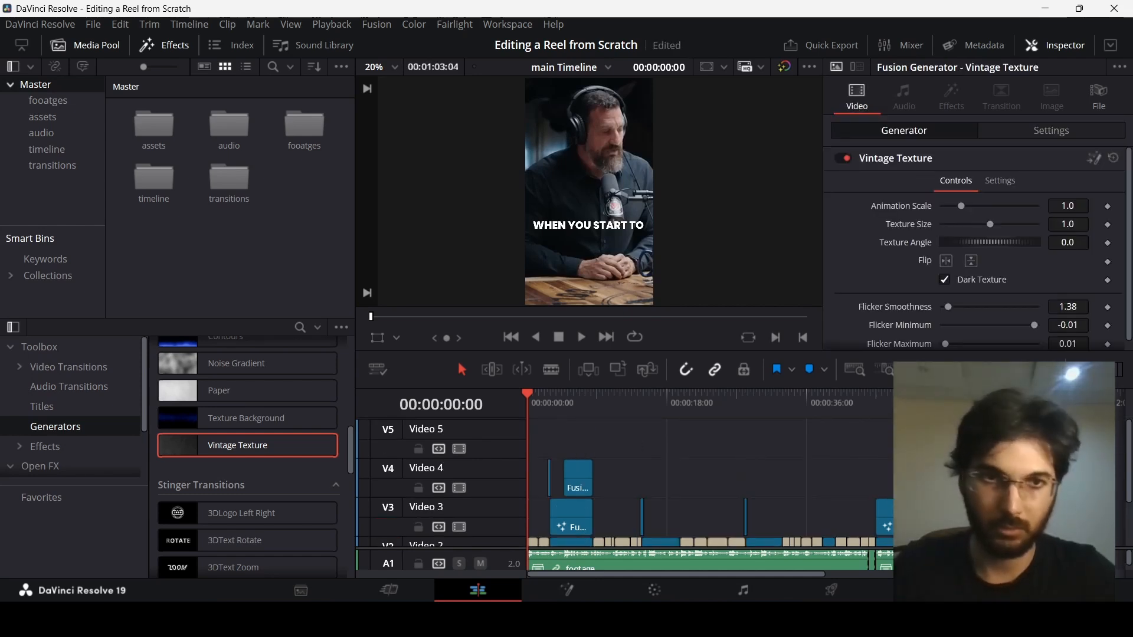
left_click_drag(991, 440, 920, 443)
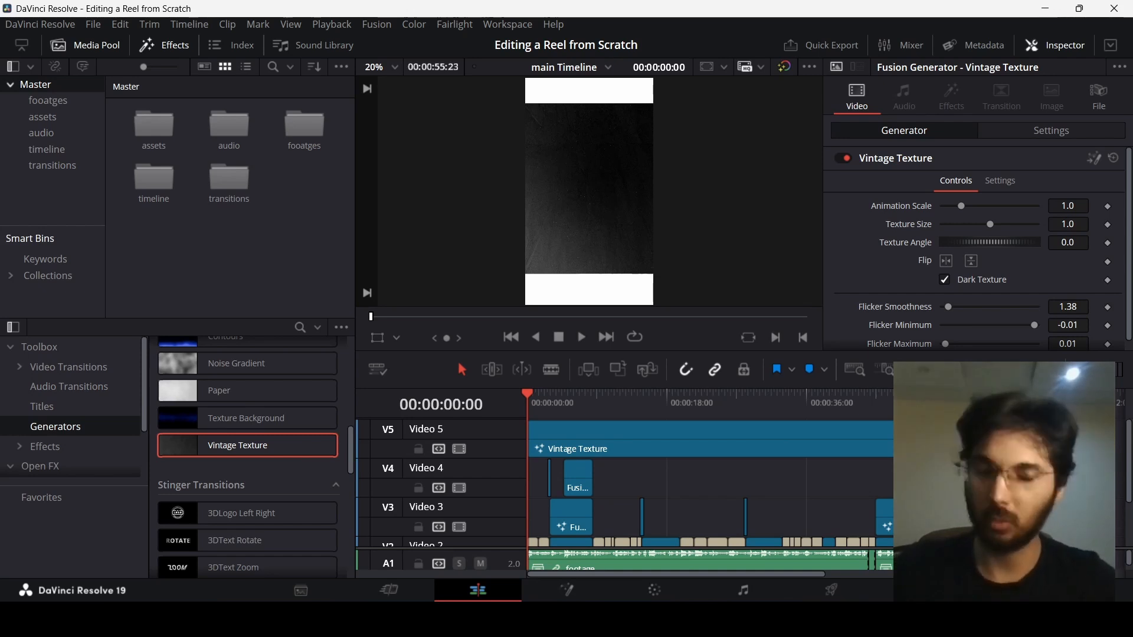
Set the Texture Angle of the Vintage Texture clip to 90.
left_click(838, 447)
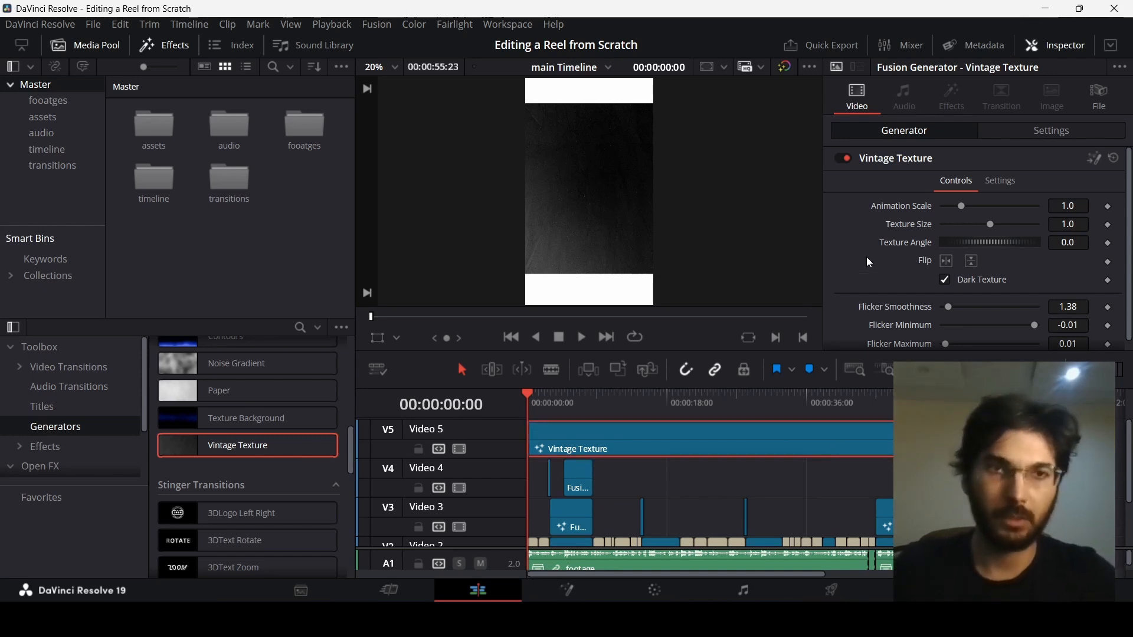
left_click(1082, 242)
type("90")
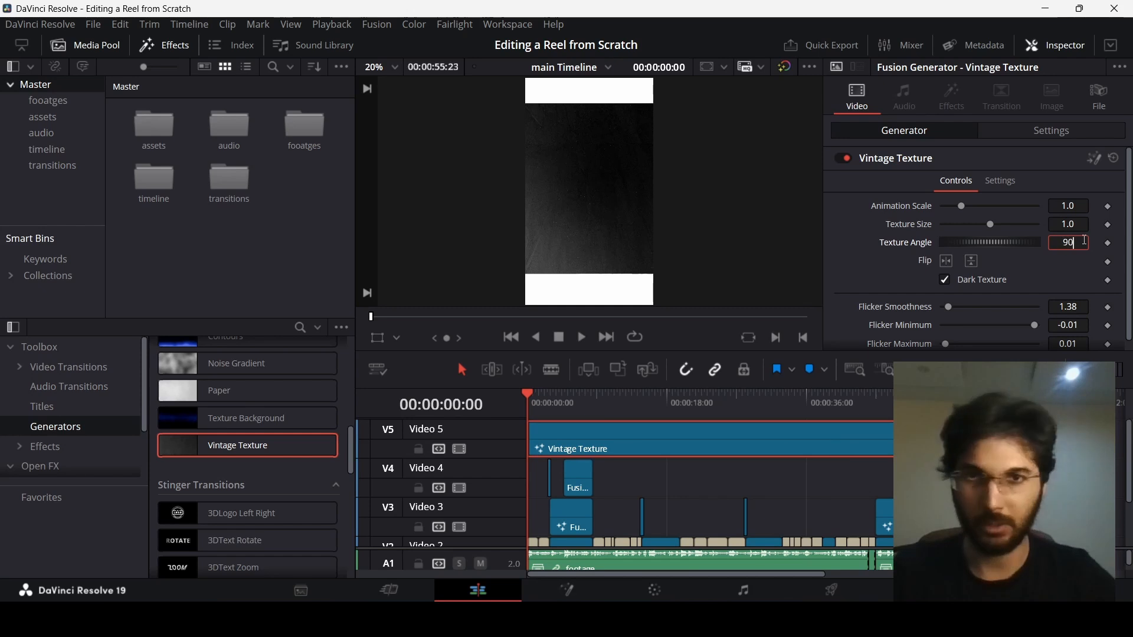
key("Tab")
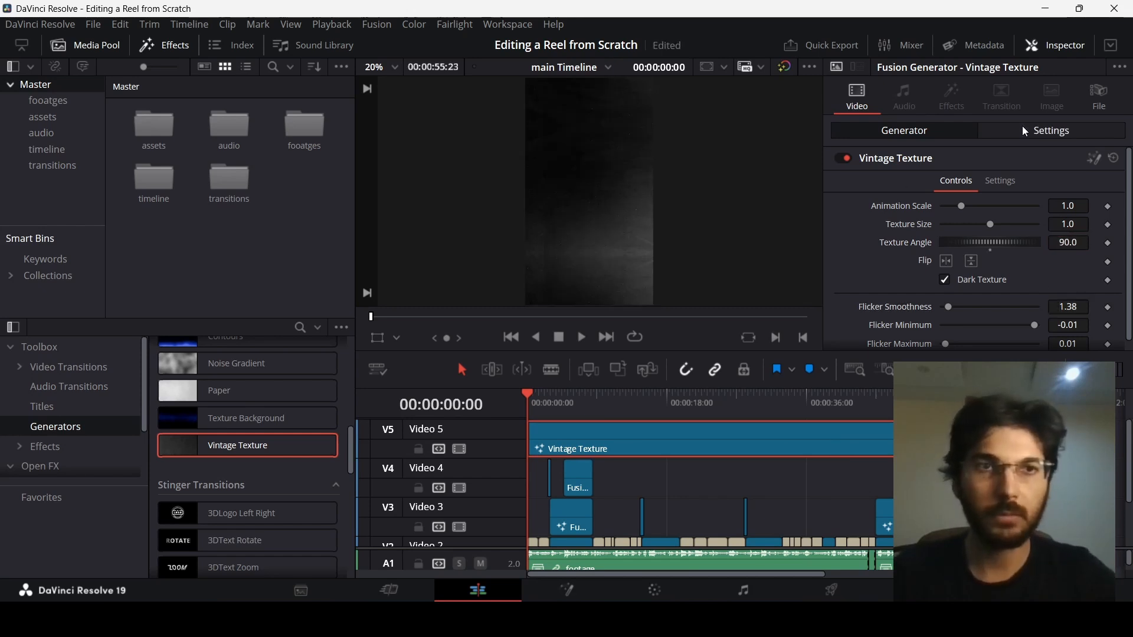
Change the Vintage Texture clip's composite mode to Add and preview the timeline.
left_click(1025, 131)
scroll(973, 248, "down", 5)
left_click(968, 273)
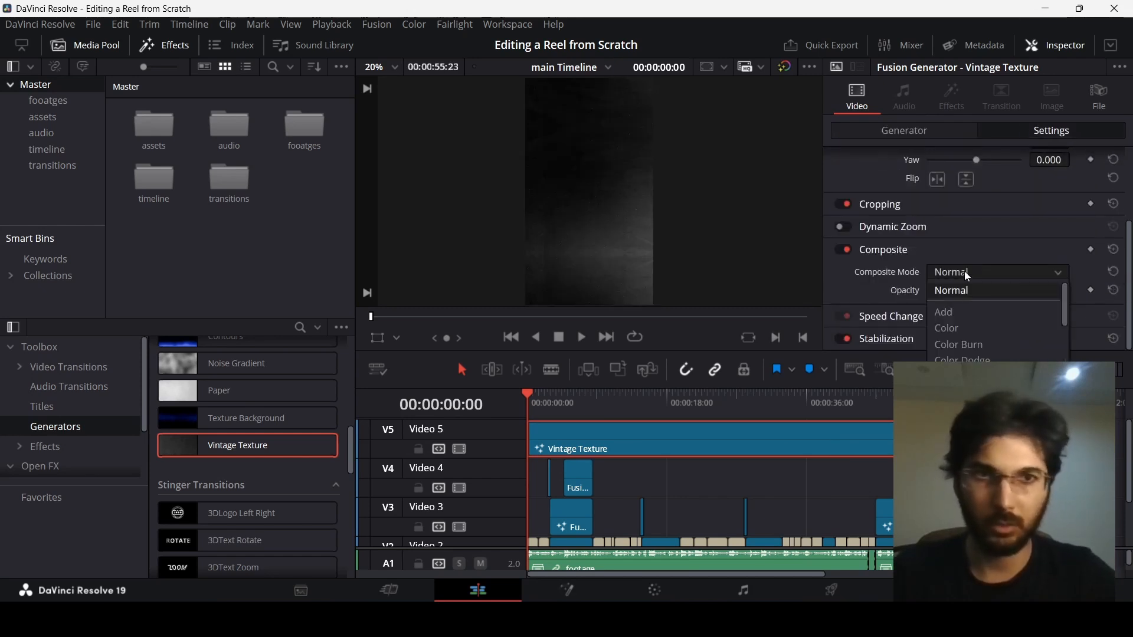
left_click(959, 312)
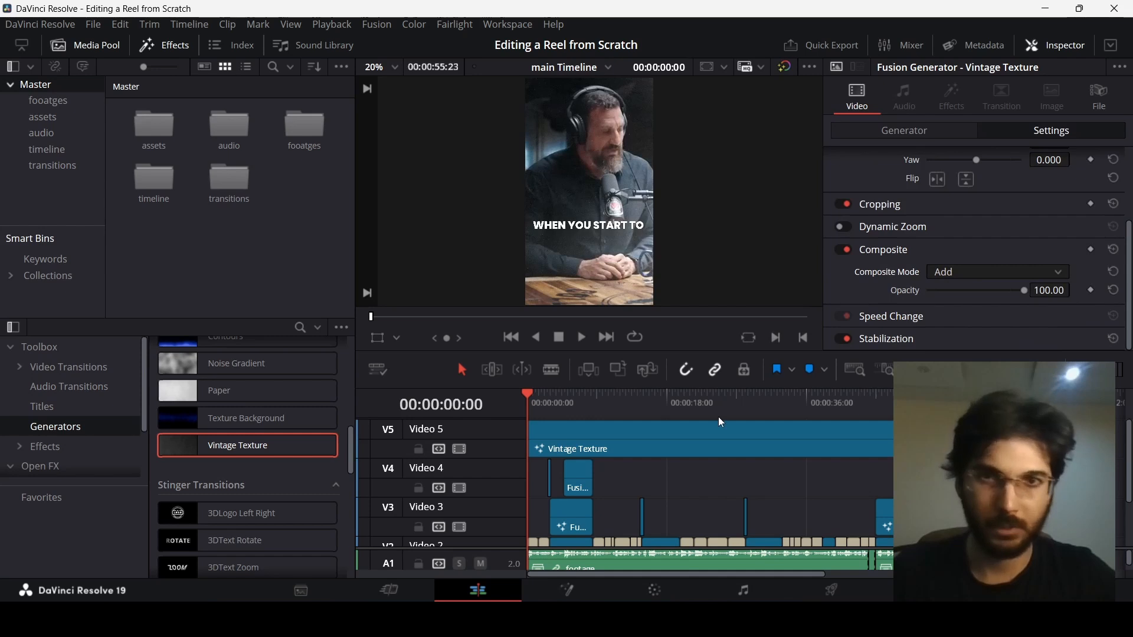
key("space")
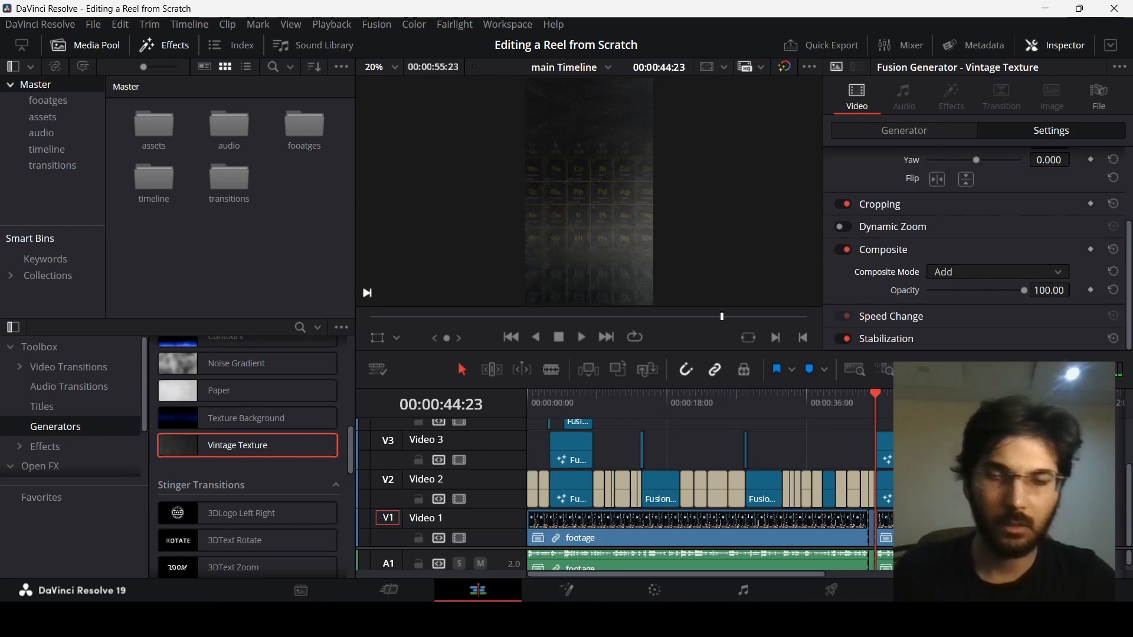
Place copies of the two typing sound clips near 00:00:44:23 on audio track A3 and delete the originals from A2.
left_click_drag(505, 549, 505, 482)
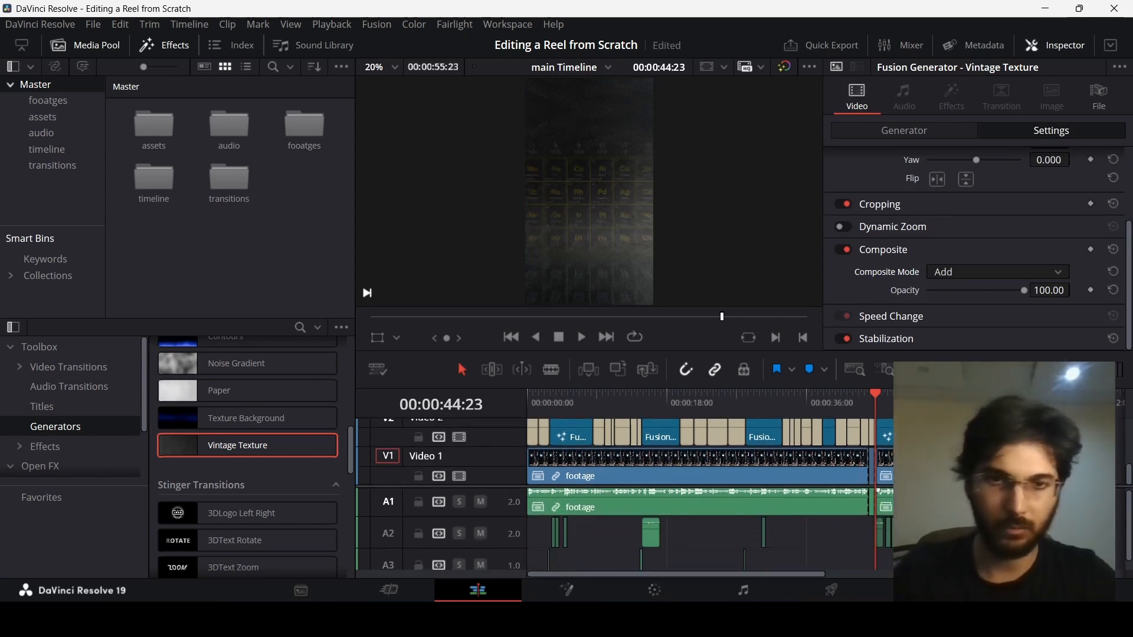
scroll(920, 478, "up", 3)
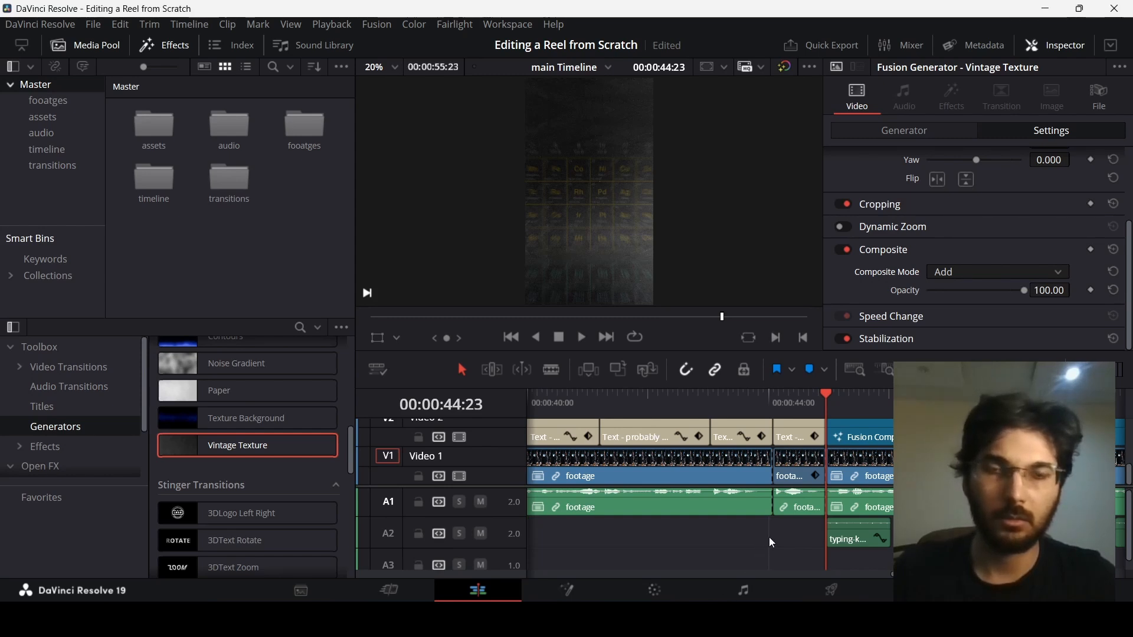
scroll(796, 537, "right", 3)
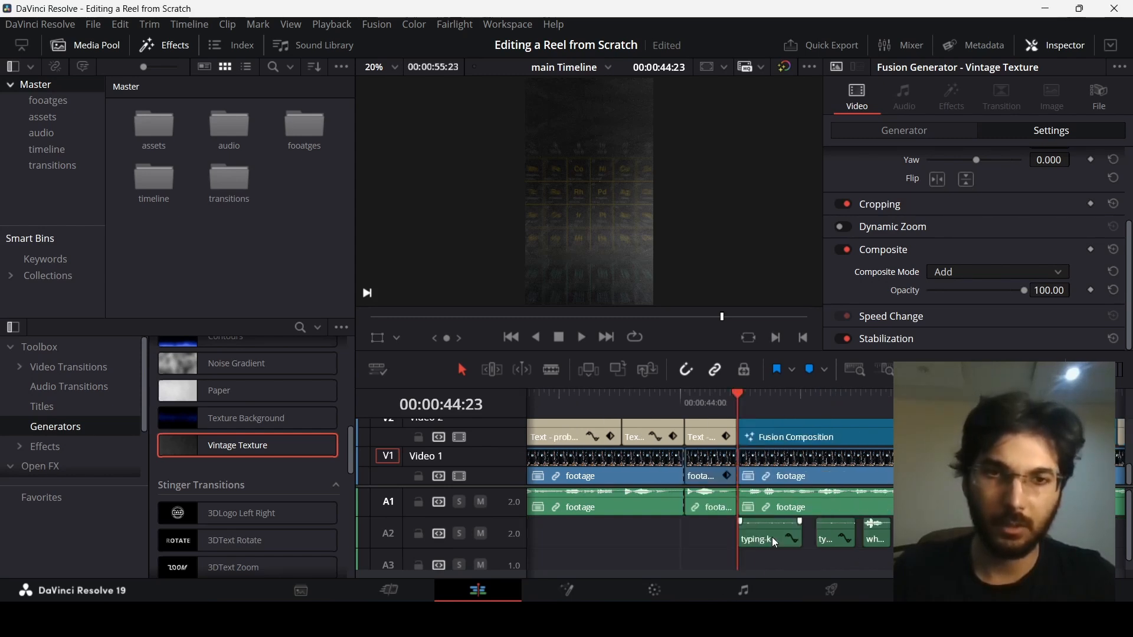
left_click_drag(490, 487, 490, 459)
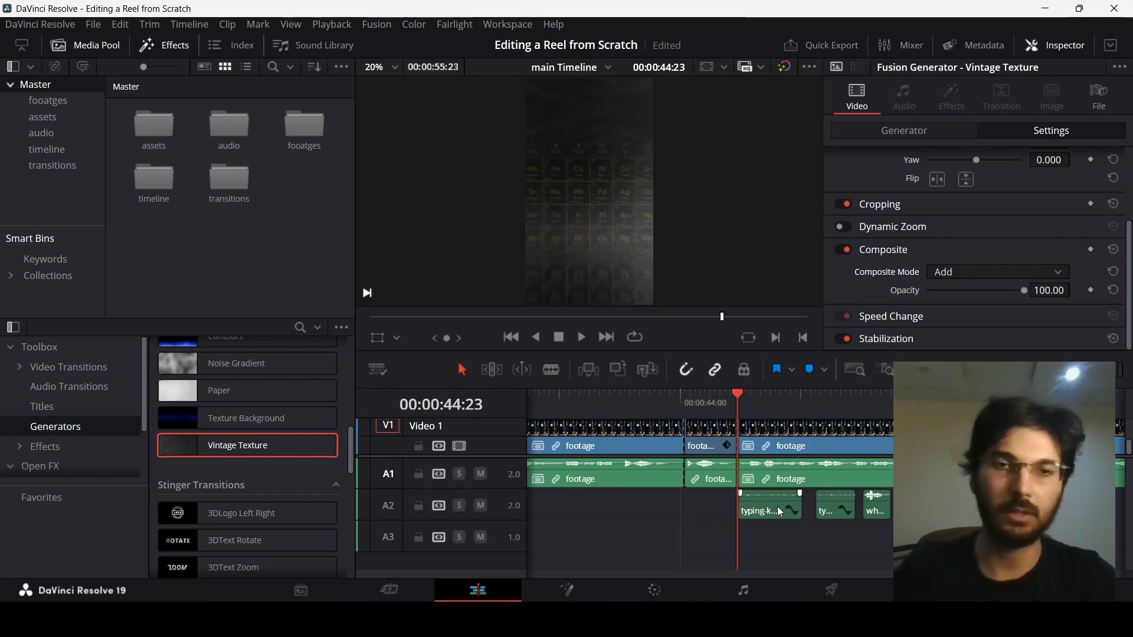
mouse_move(767, 539)
left_mouse_down()
mouse_move(836, 505)
mouse_move(769, 531)
left_mouse_up()
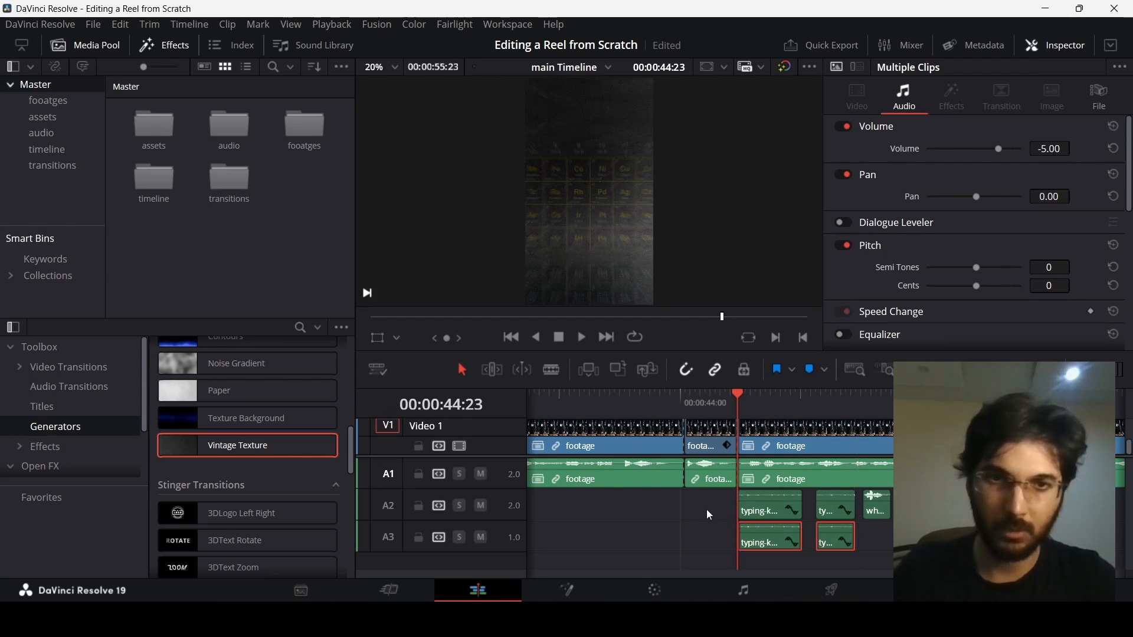
key("ctrl+z")
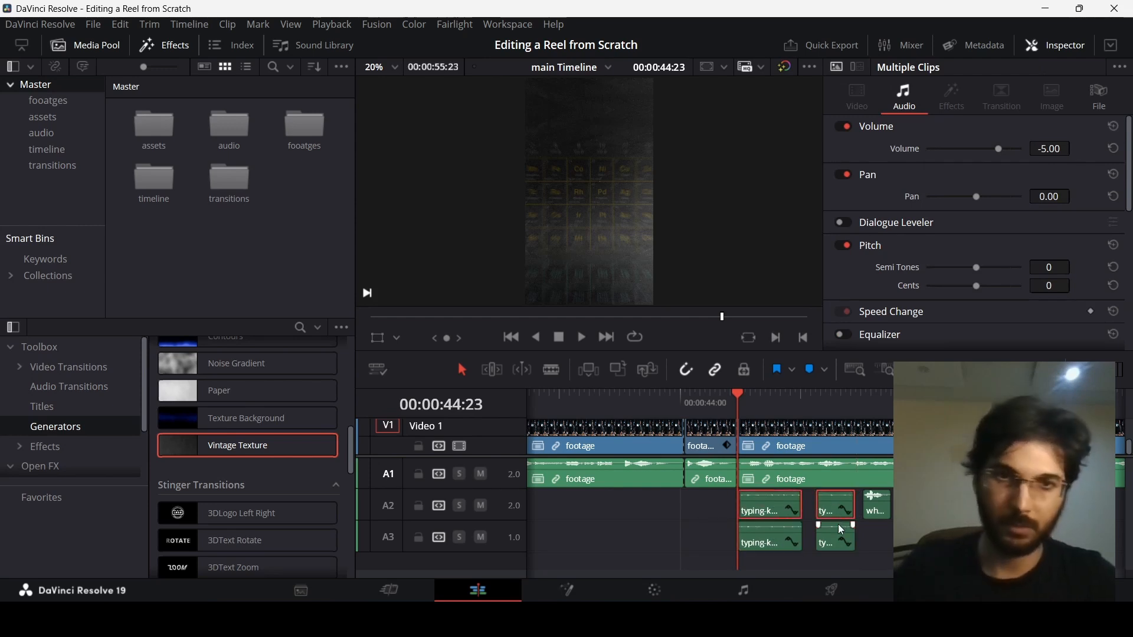
left_click_drag(776, 508, 773, 536)
left_click(777, 511)
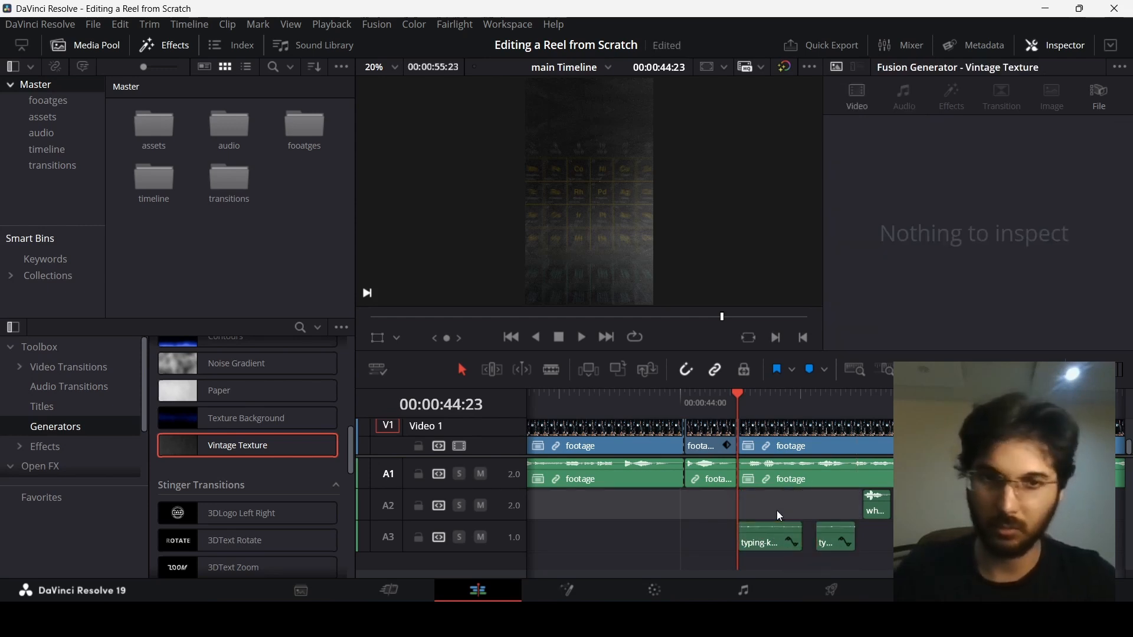
Play back the typing text section to check its sound, and return the playhead to the start of the timeline.
key("space")
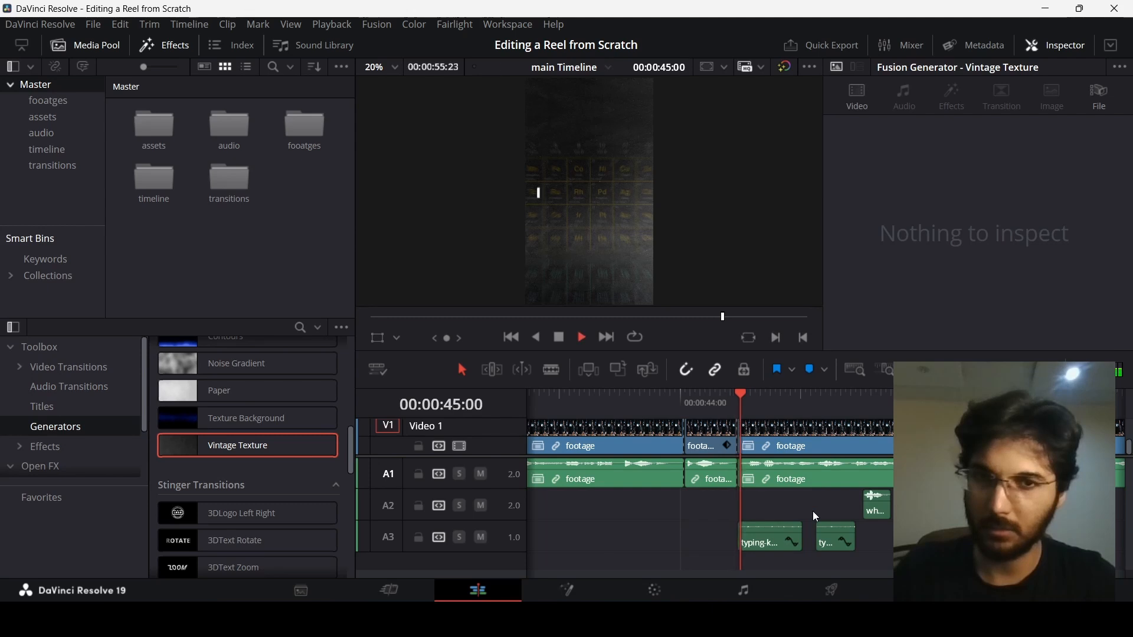
key("space")
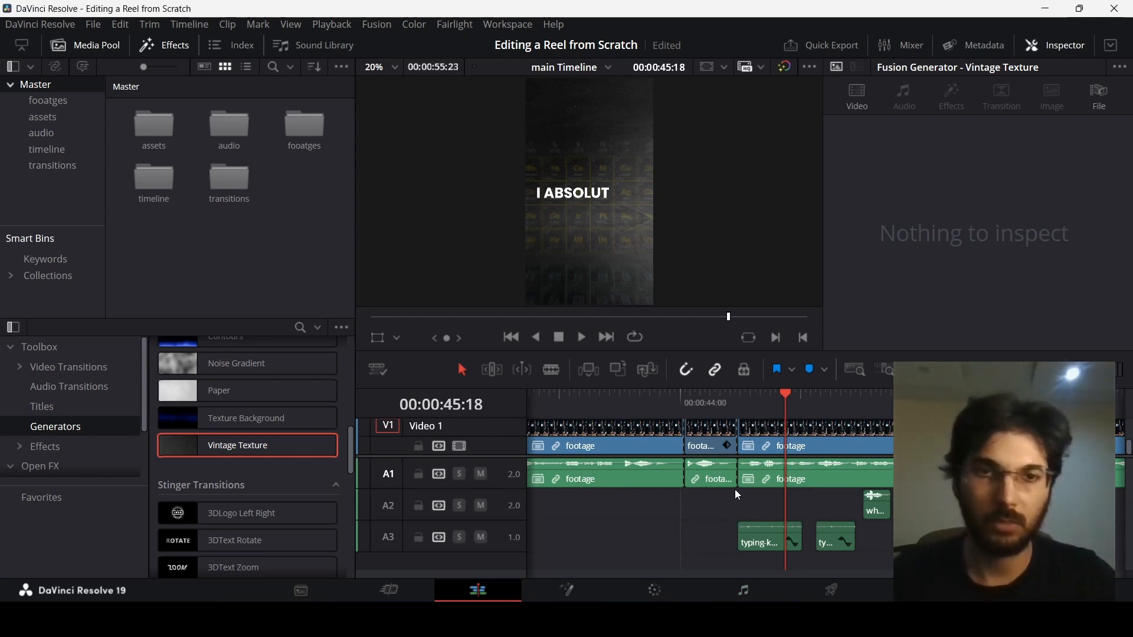
scroll(737, 494, "down", 5)
left_click_drag(602, 404, 491, 409)
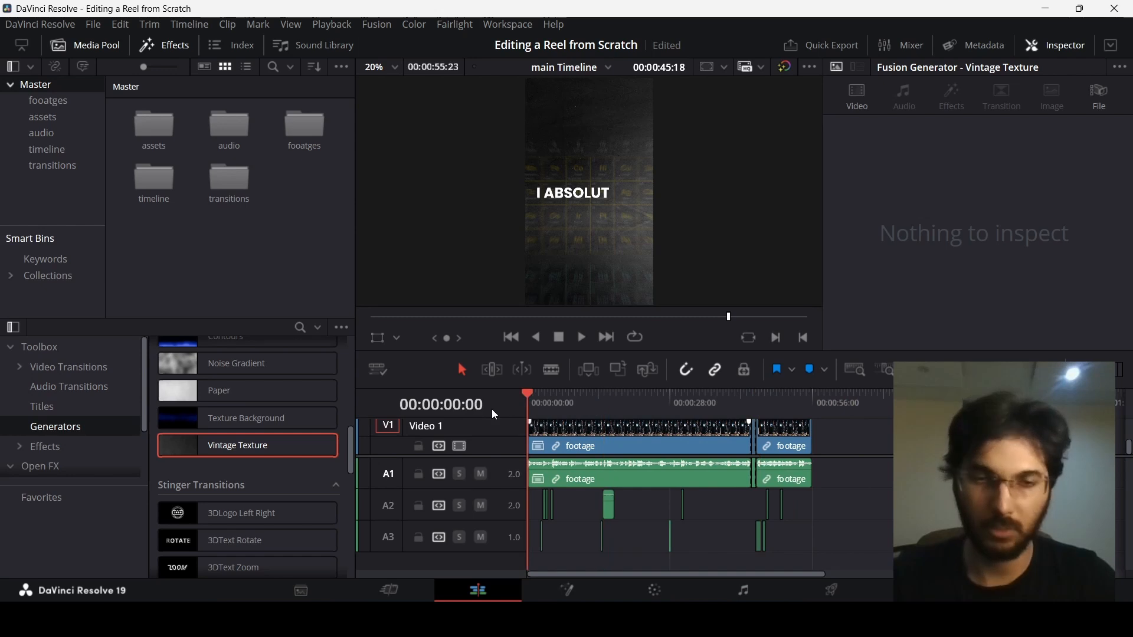
scroll(487, 455, "up", 3)
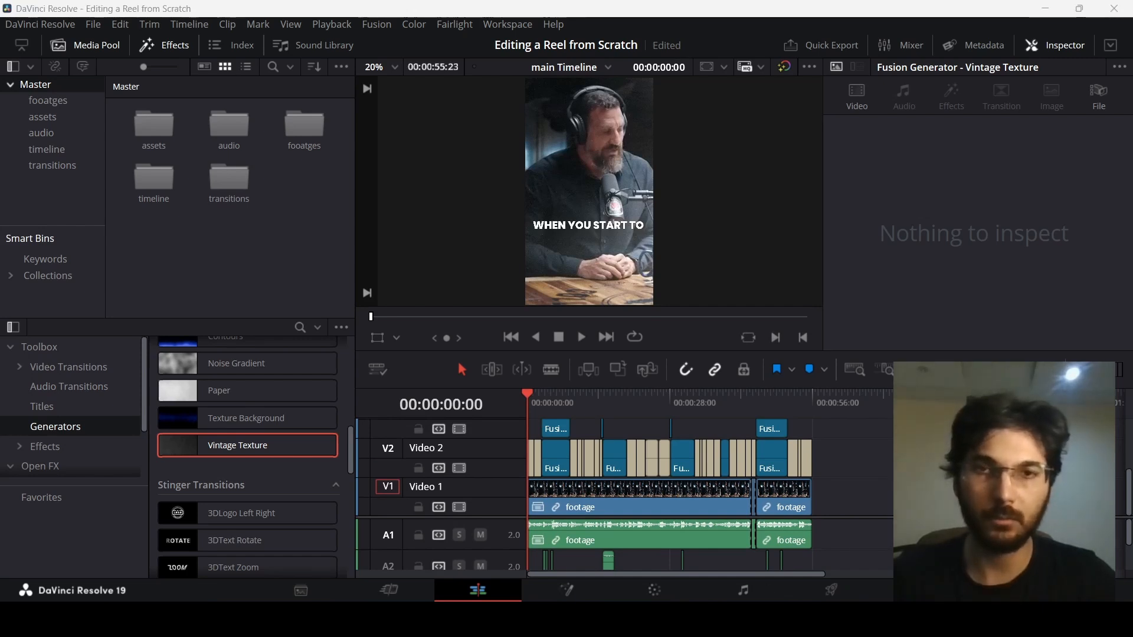
Set up the delivery with the YouTube 1080p preset and name the output file final-export.
left_click(857, 598)
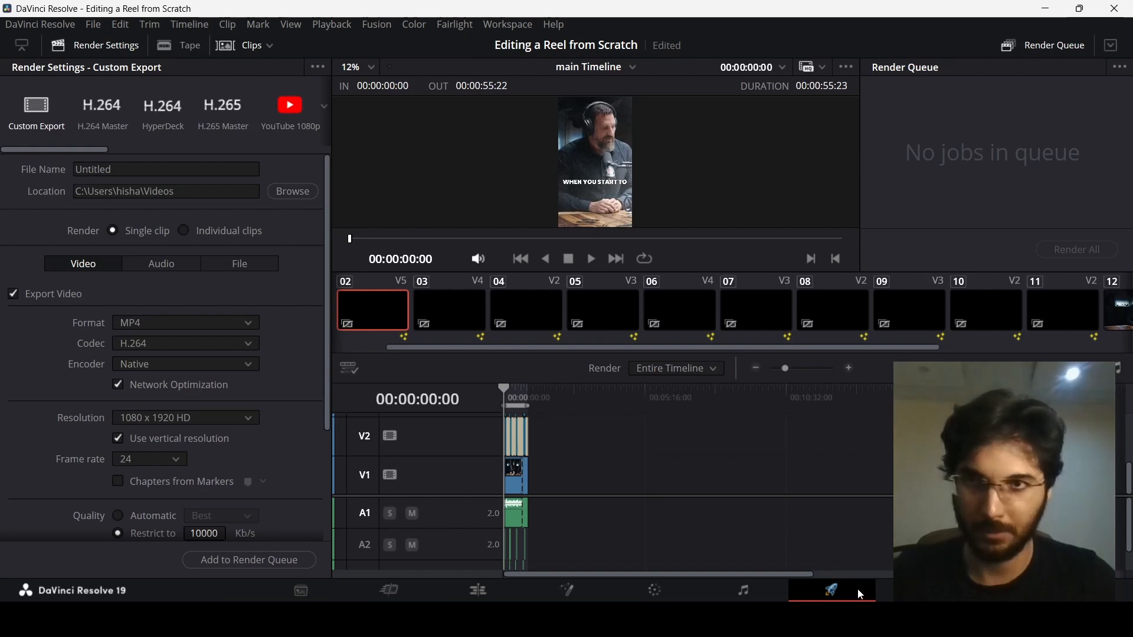
left_click(287, 111)
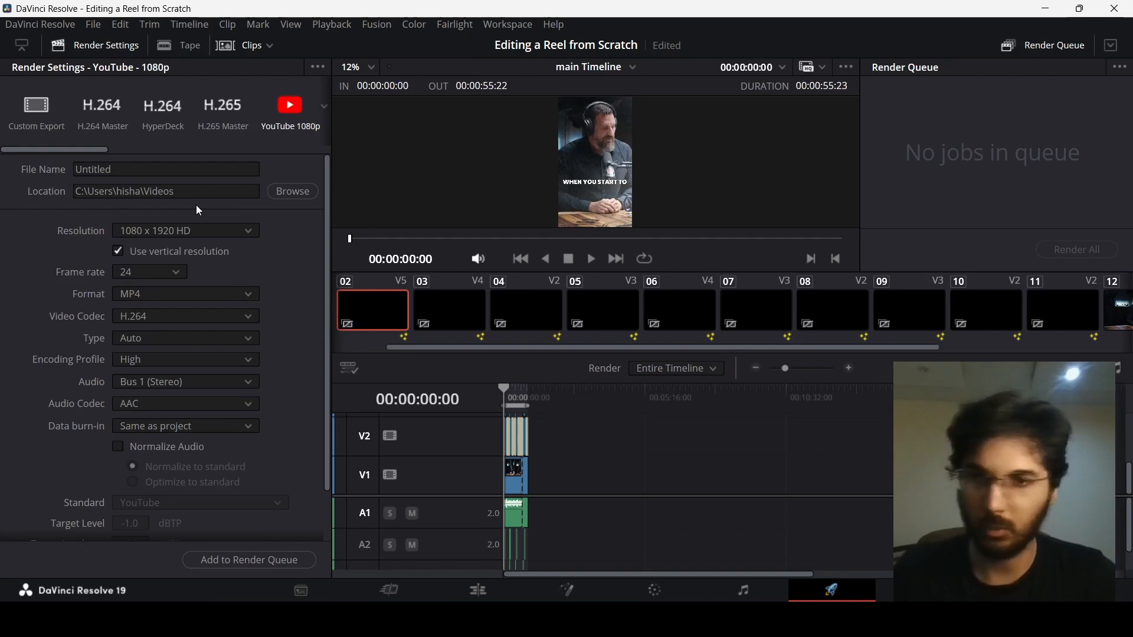
type("final-export")
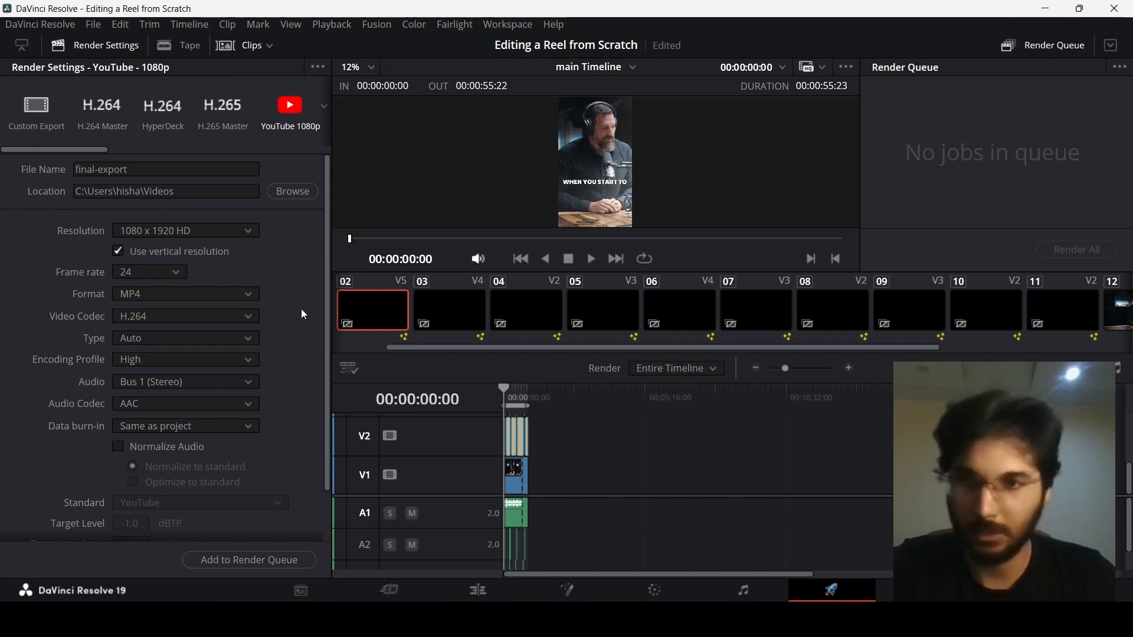
Add the main timeline to the render queue and render the job.
scroll(301, 310, "down", 3)
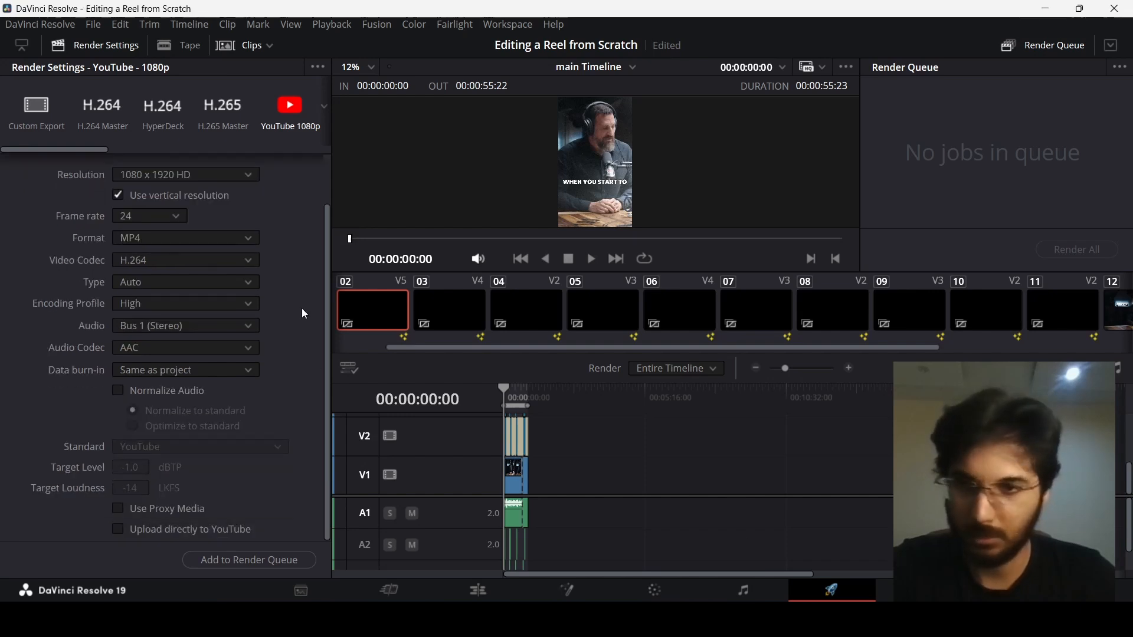
left_click(256, 561)
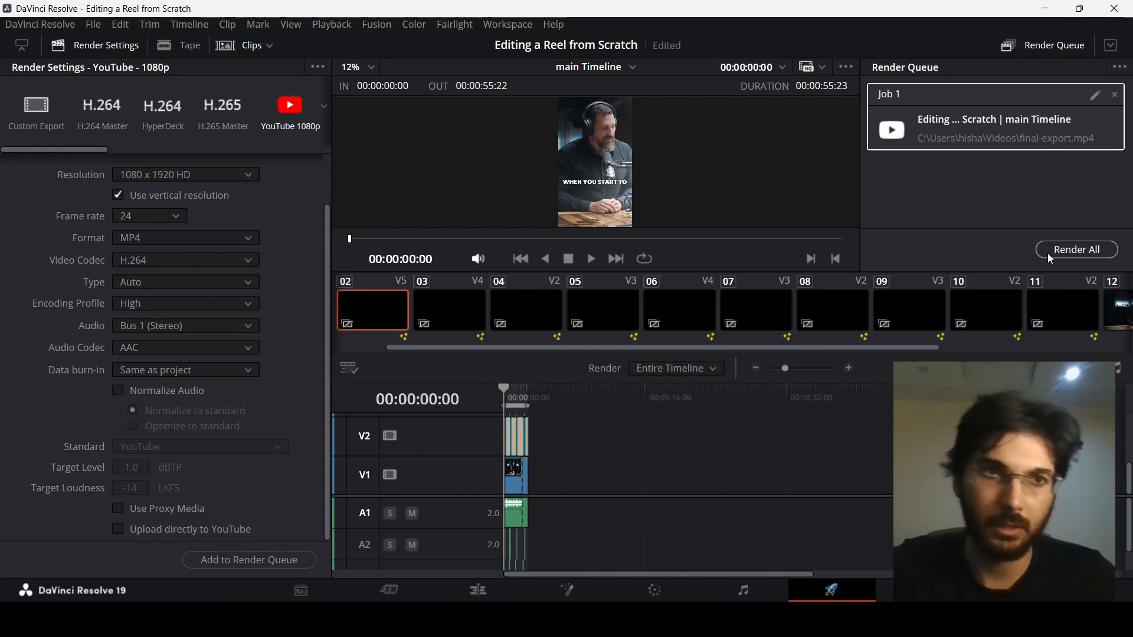
left_click(1048, 253)
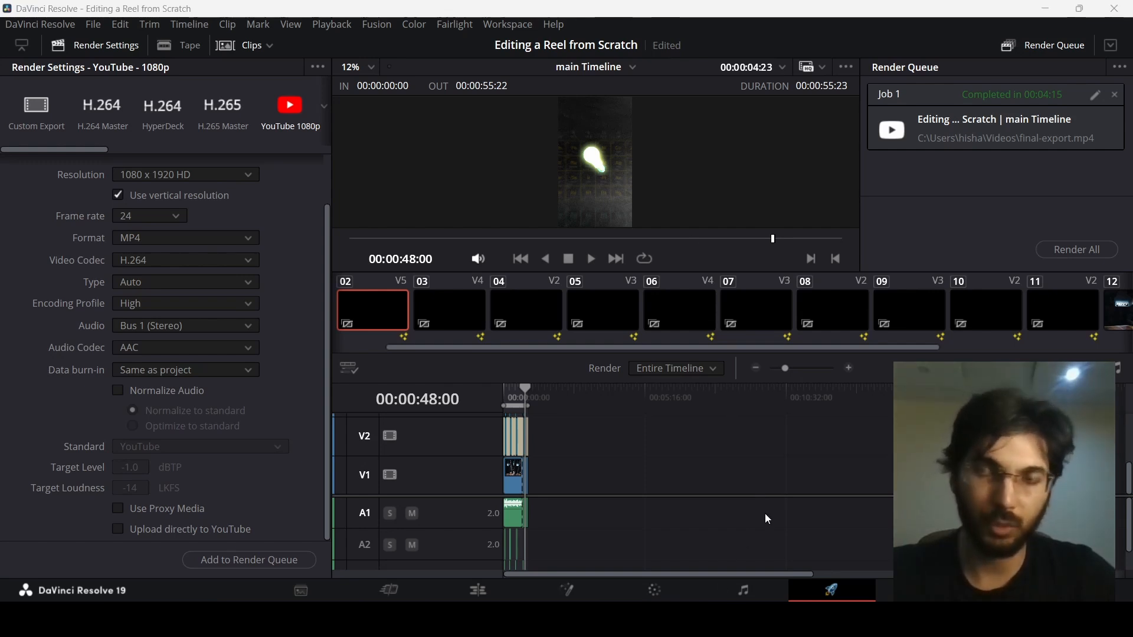
left_click(86, 23)
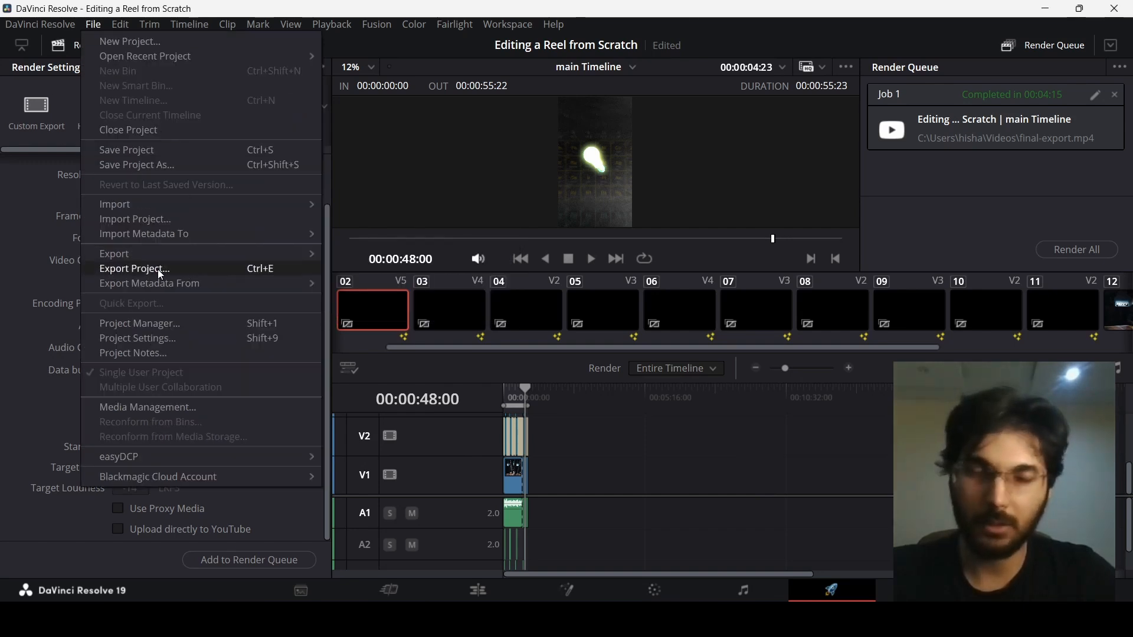
left_click(707, 474)
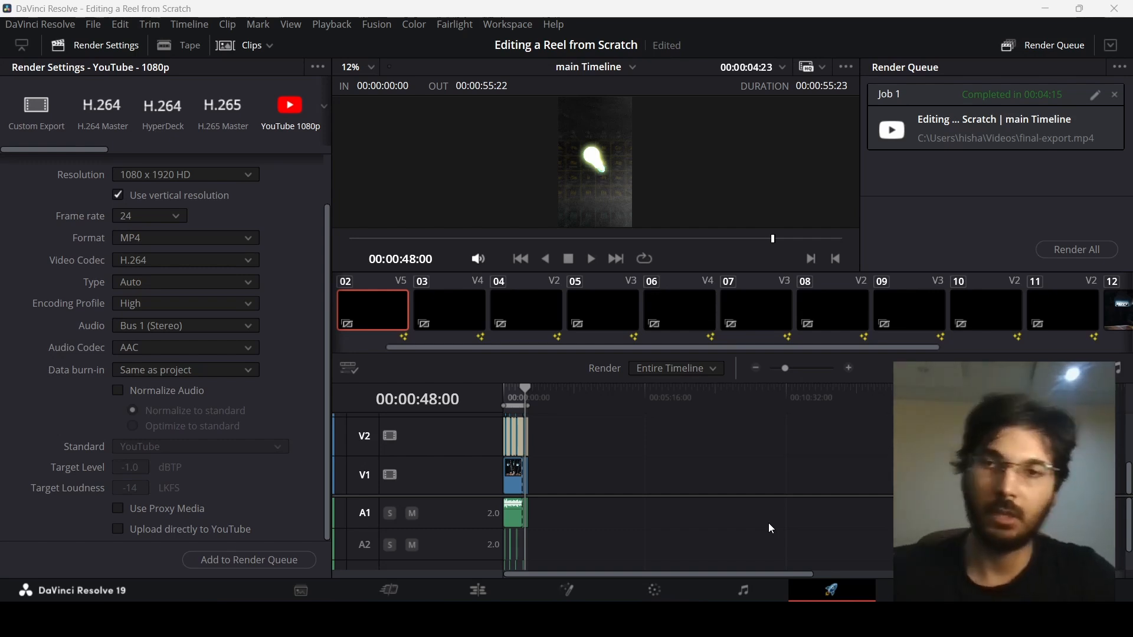
Switch to File Explorer, watch the final-export video from the Renders folder in Media Player, and close the player.
left_click(602, 620)
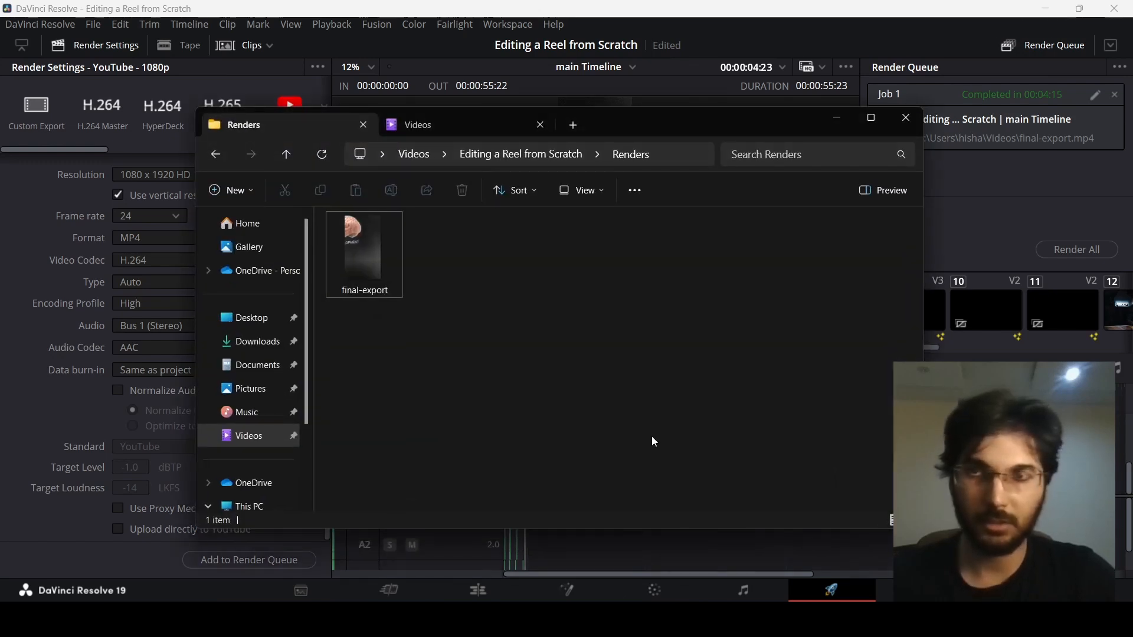
double_click(370, 261)
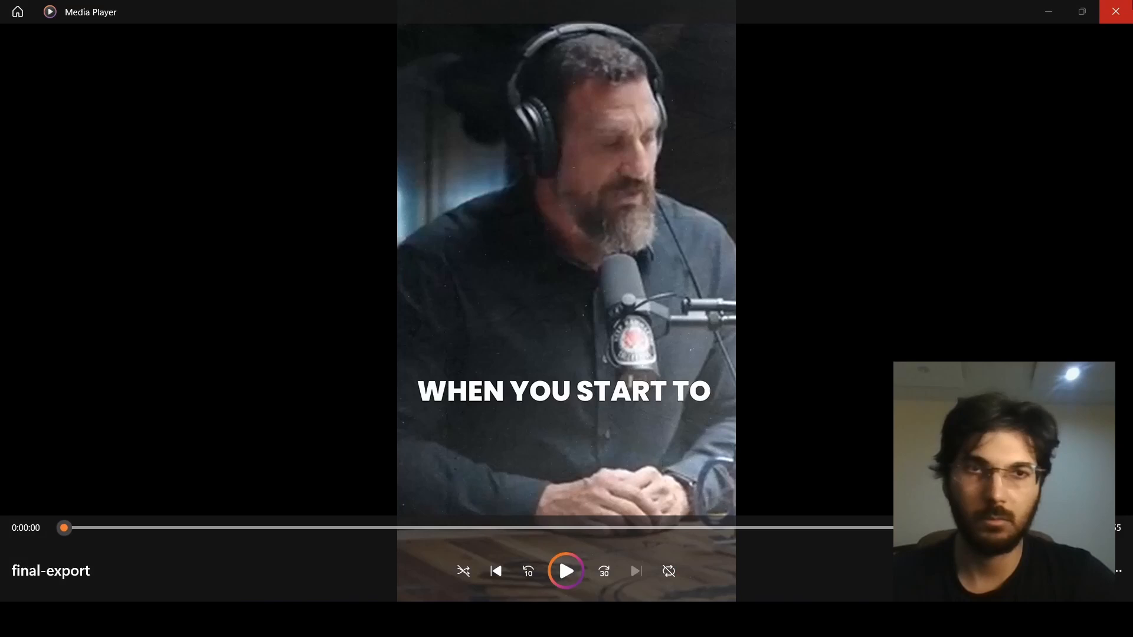
left_click(1115, 11)
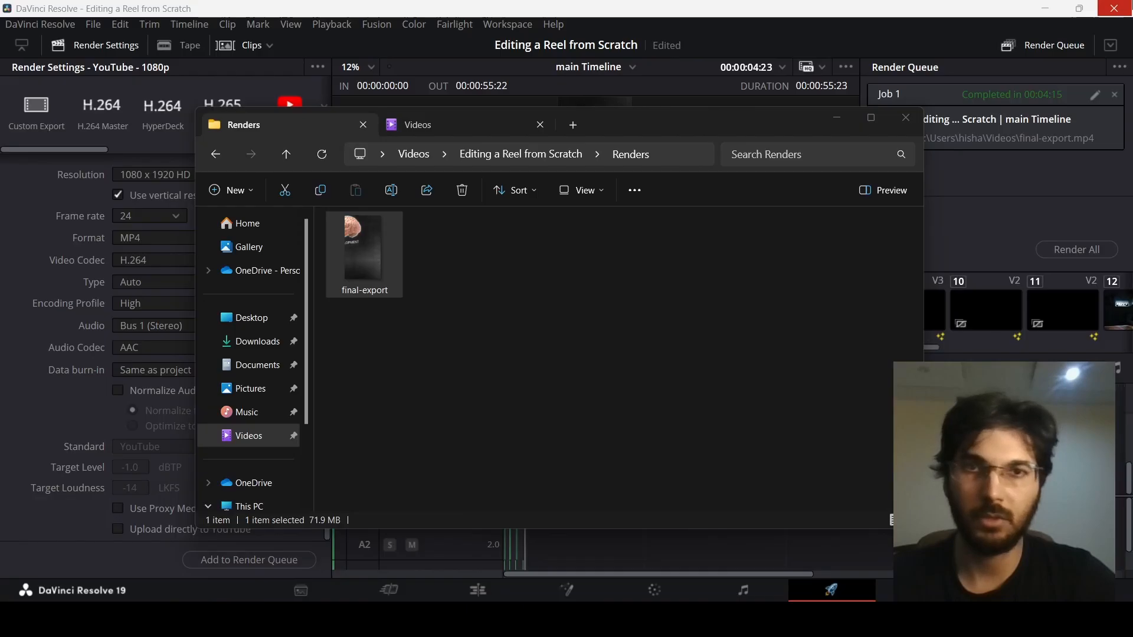